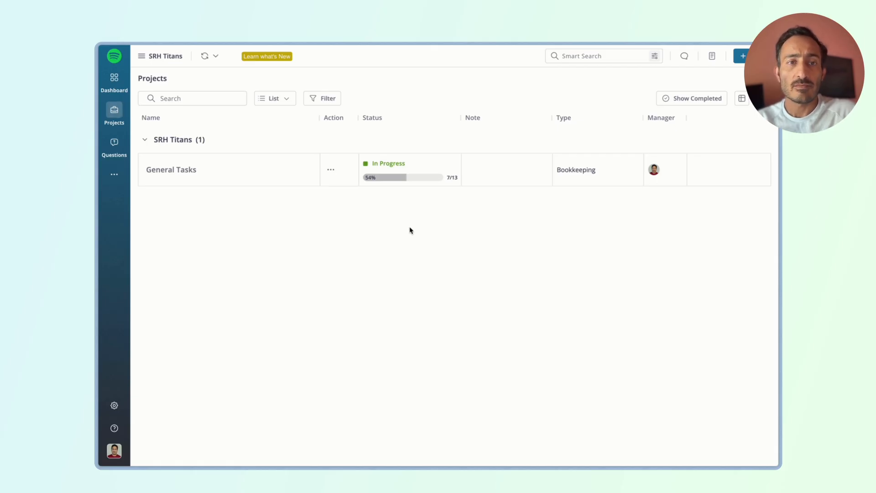
- Start a new project titled "Monthly Close" and set its project type to Close
click(741, 56)
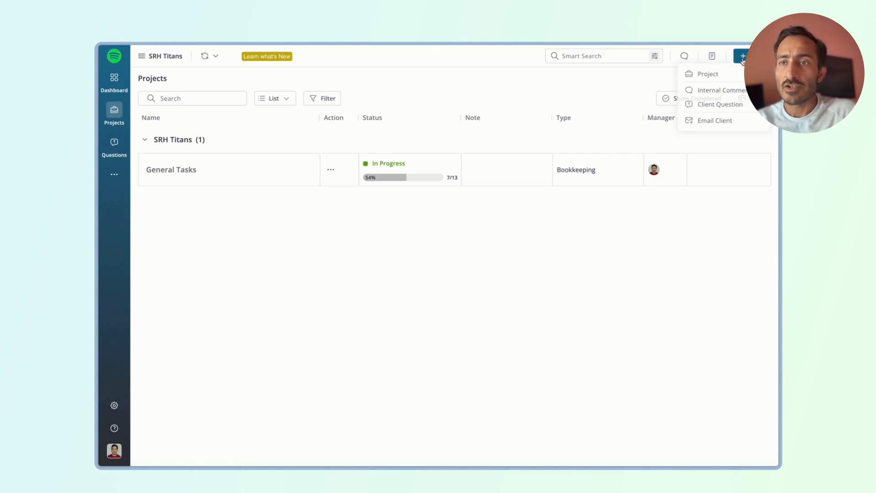
click(724, 77)
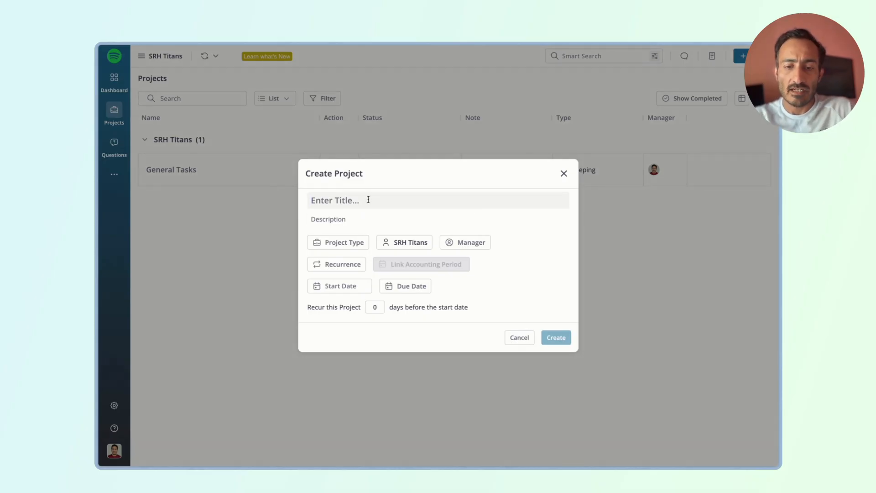
text(Monthly Close)
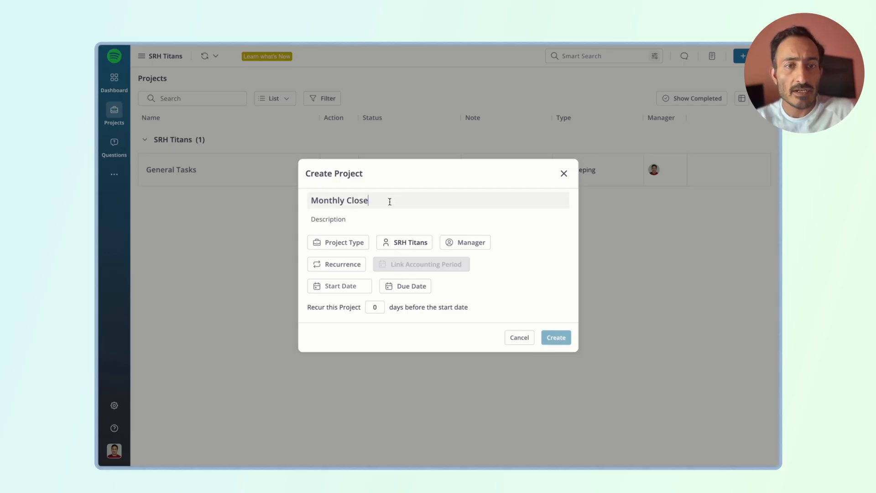
click(344, 245)
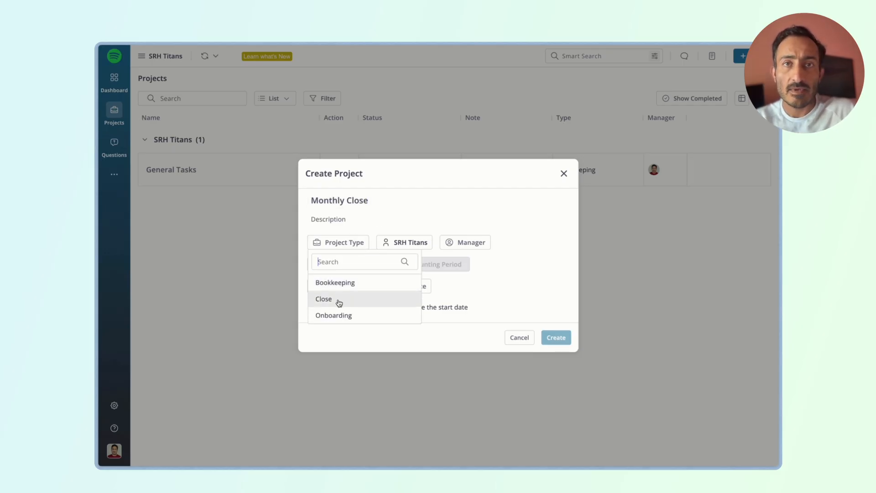
click(338, 299)
click(338, 242)
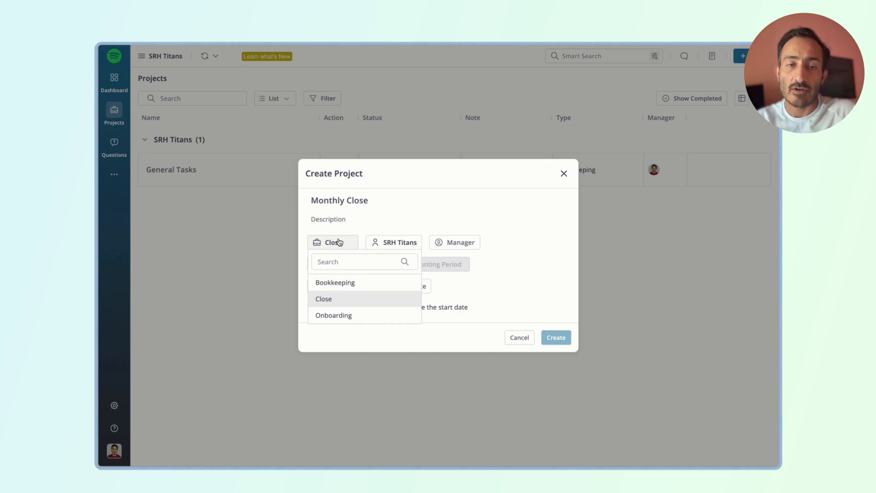
click(438, 219)
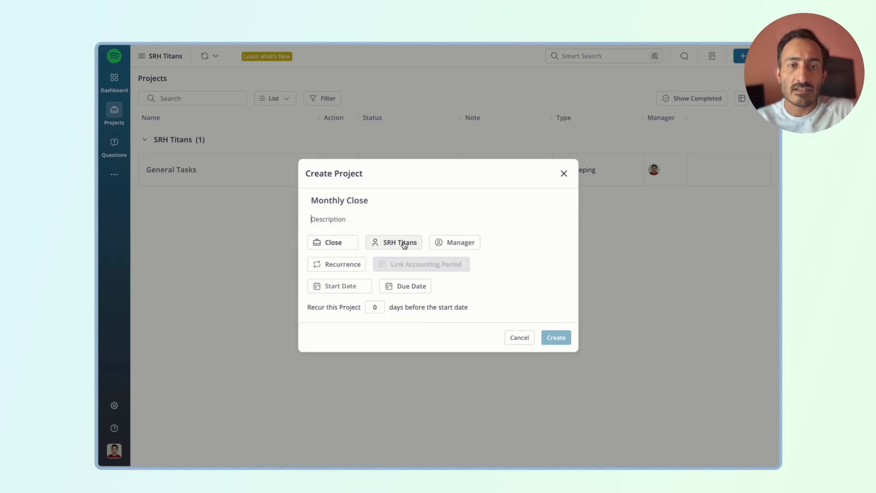
- Assign a manager to the Monthly Close project and set its recurrence to Monthly
click(466, 243)
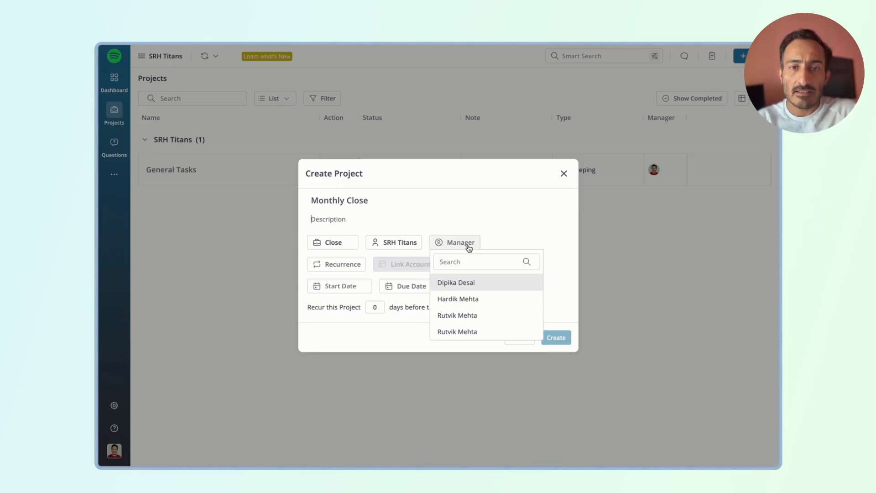
click(477, 299)
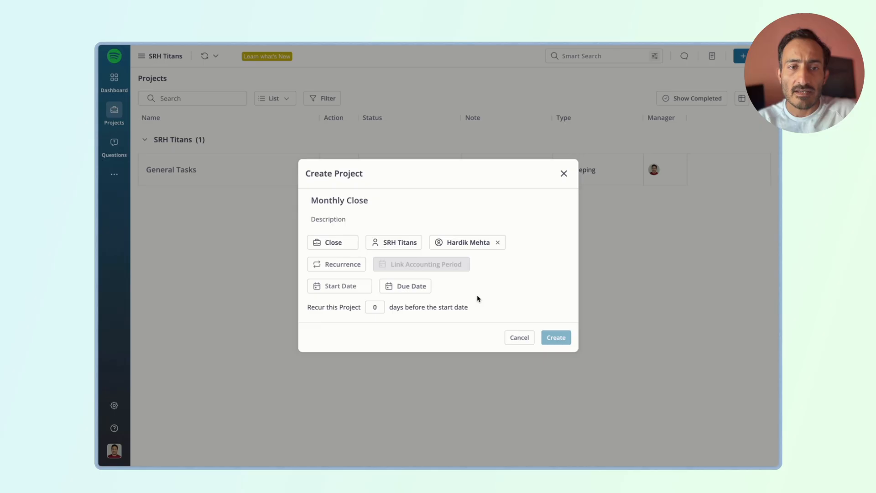
click(348, 269)
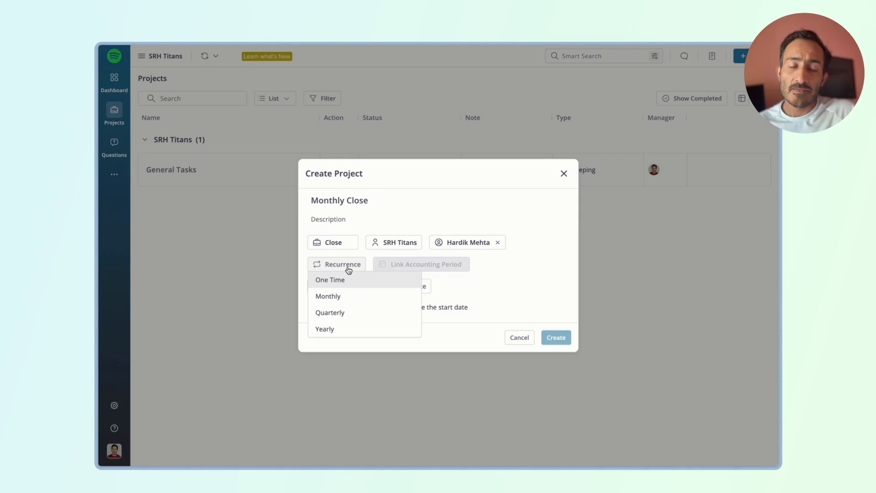
click(336, 296)
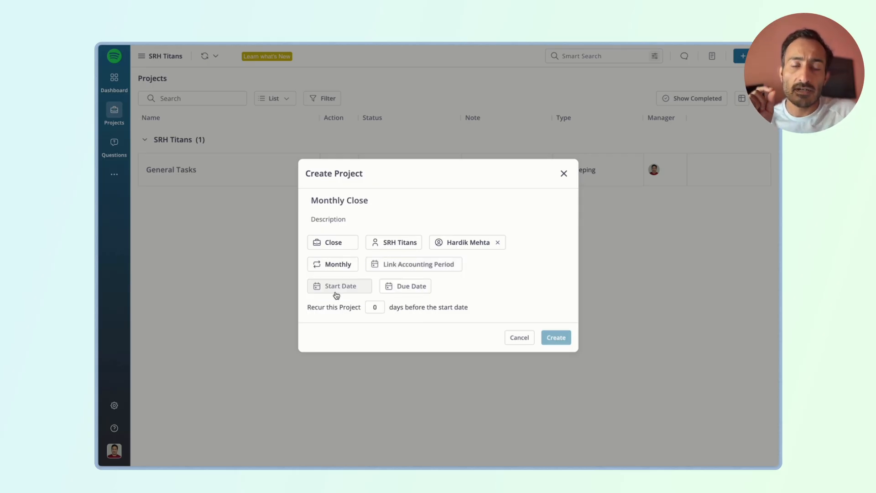
click(337, 265)
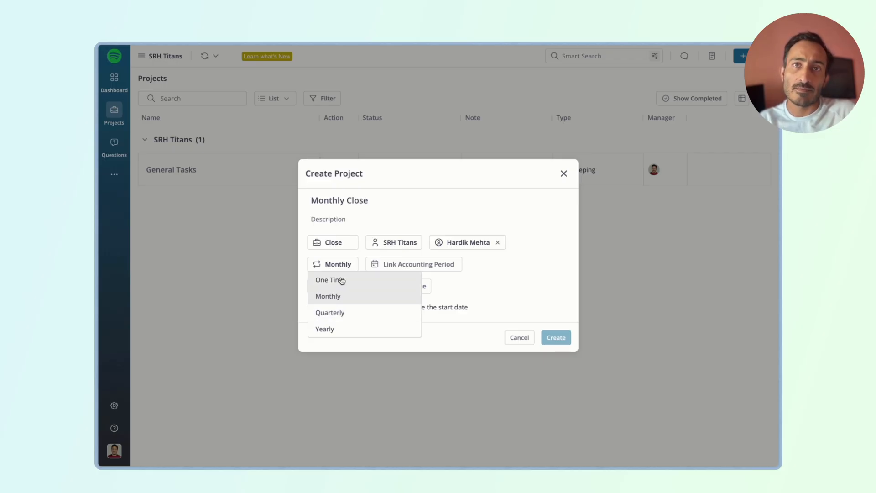
click(499, 268)
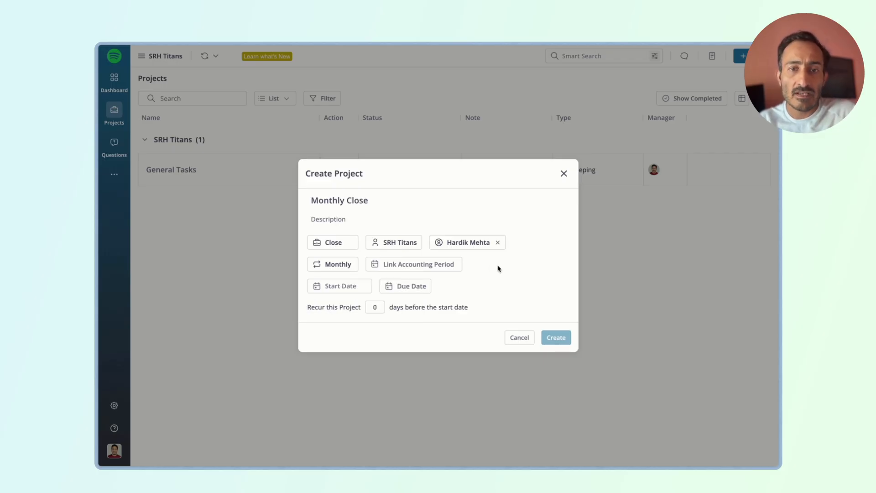
- Link the project to the May 2025 accounting period and set its start date to 06/01/2025
click(424, 265)
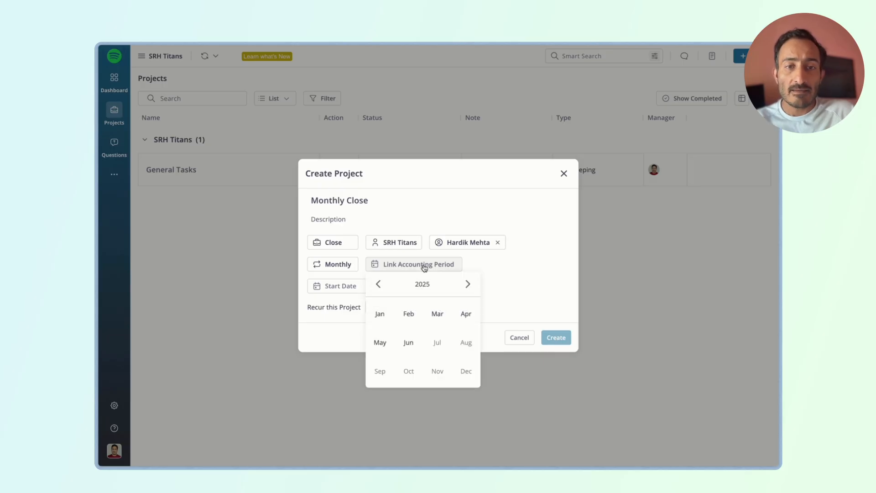
click(386, 343)
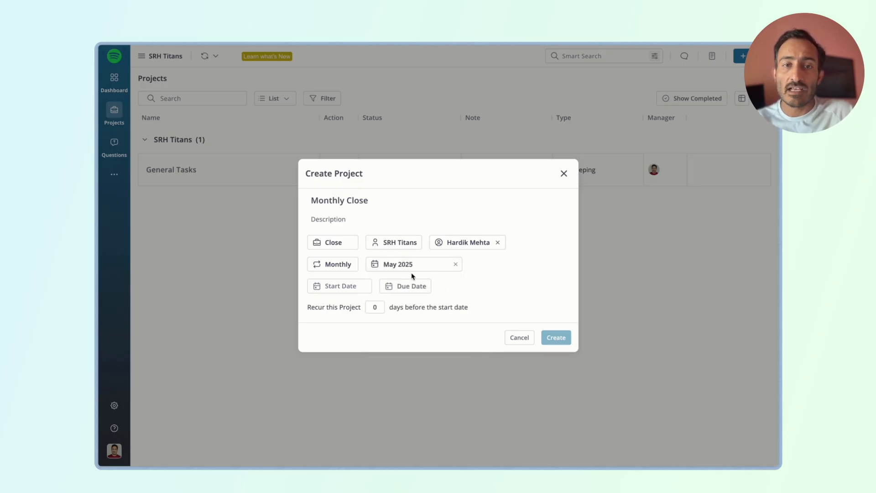
click(338, 292)
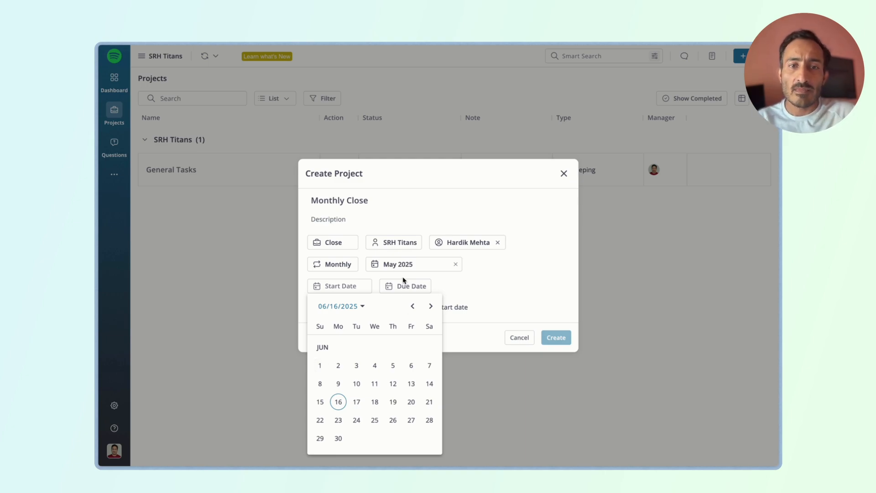
click(322, 366)
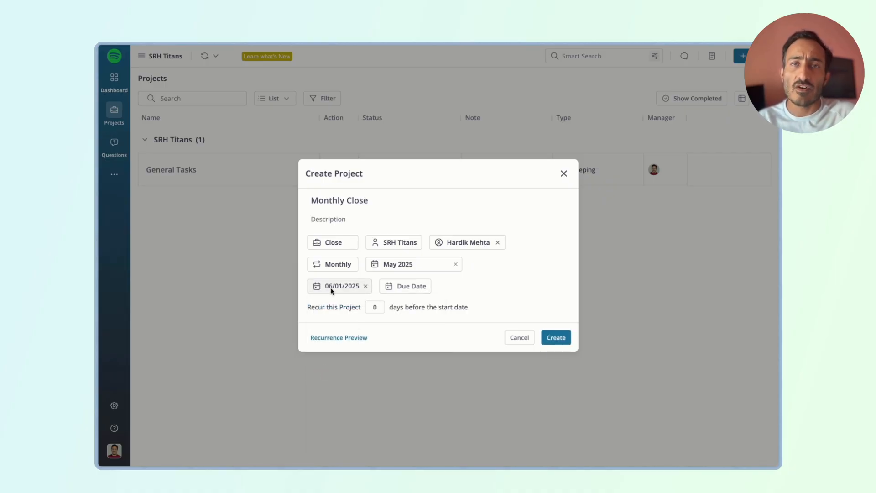
- Set the project's due date to 14 days after the start date
click(422, 289)
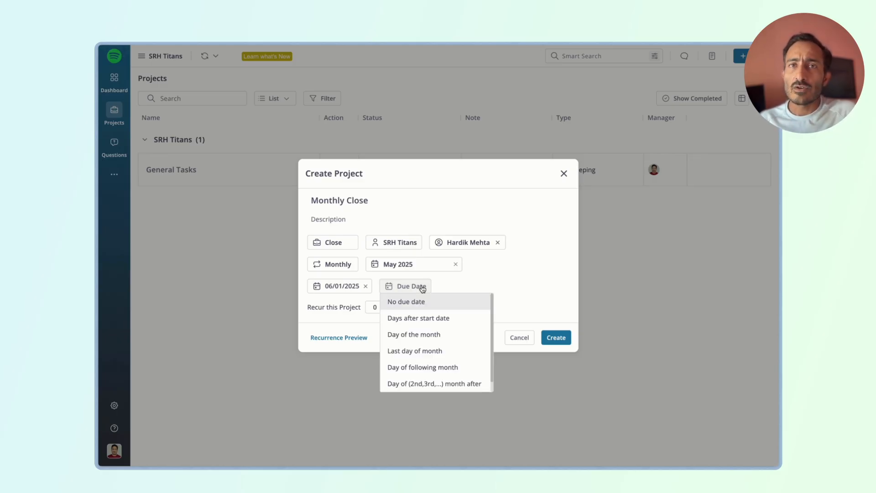
click(419, 319)
click(396, 286)
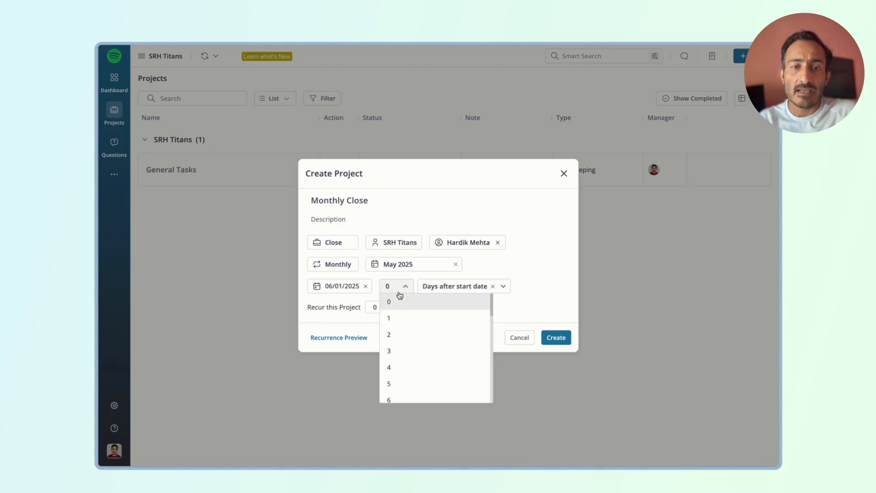
scroll(413, 383, down, 3)
click(401, 371)
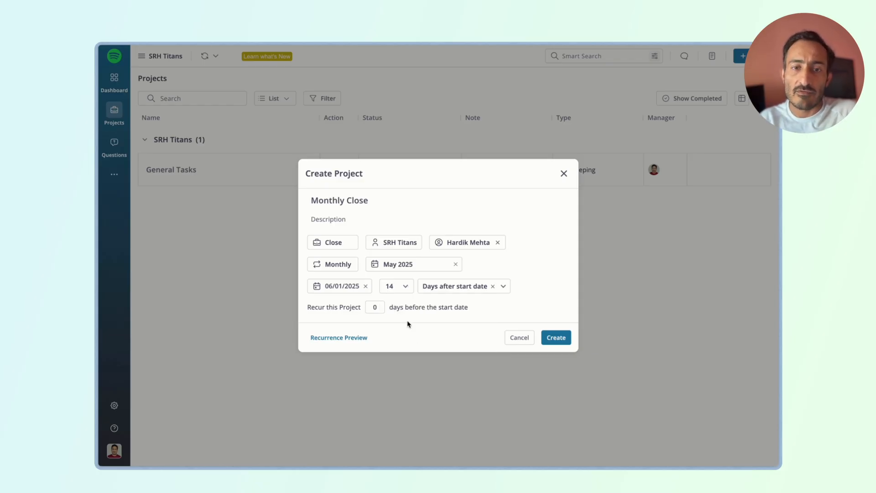
click(469, 287)
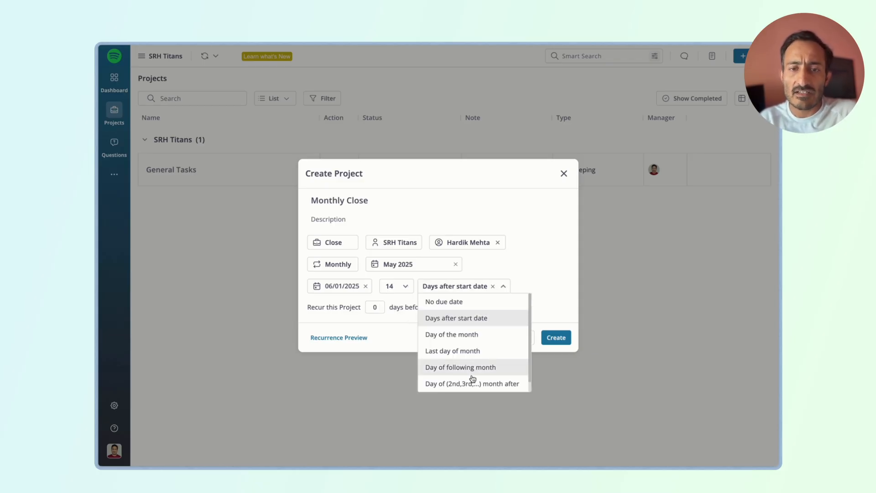
click(530, 272)
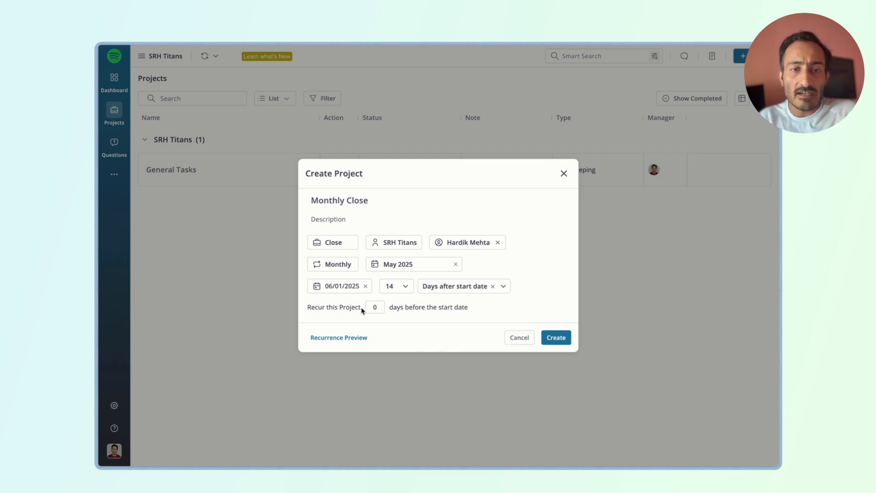
- Set the project to recur 5 days before the start date
click(374, 307)
click(409, 331)
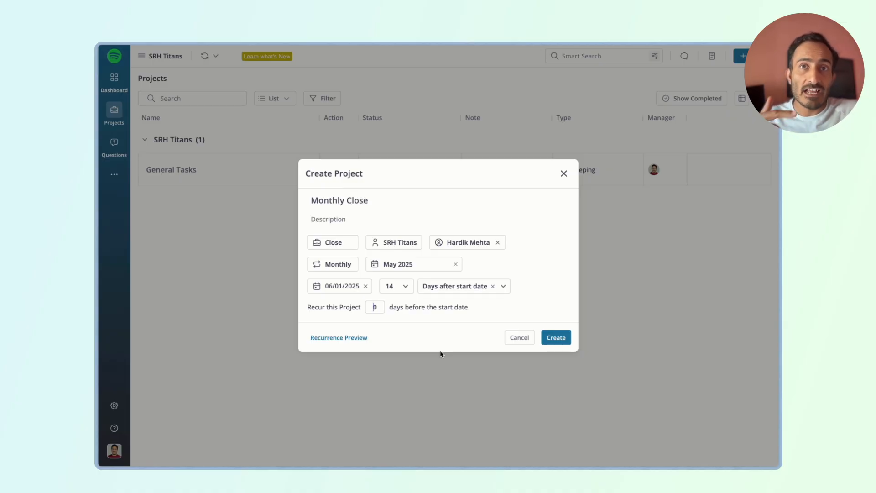
click(377, 307)
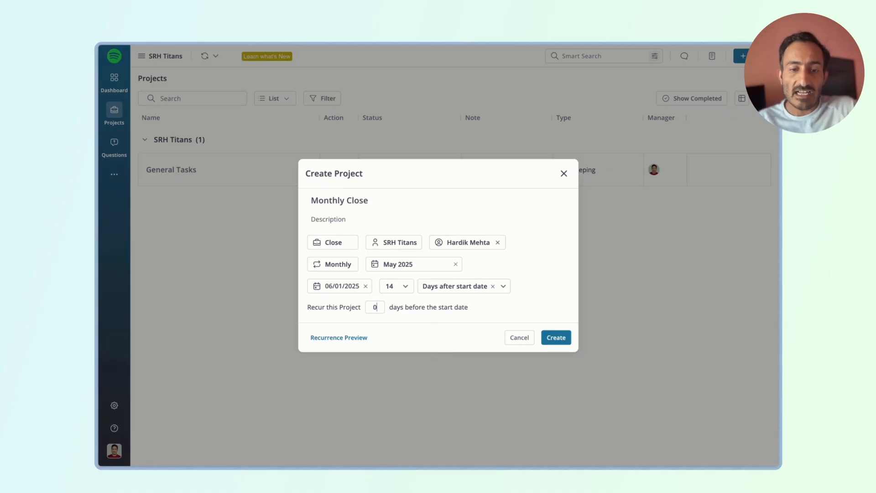
key(BackSpace)
text(5)
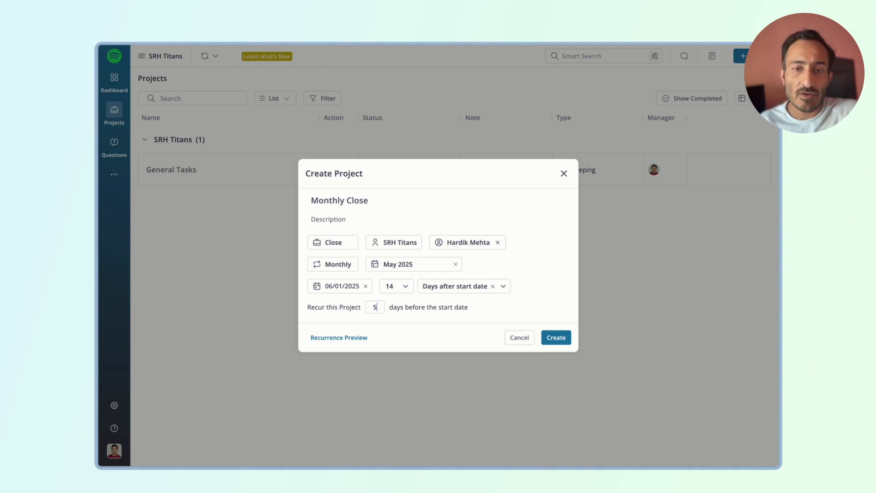
- Preview the recurrence schedule and create the Monthly Close project
click(339, 337)
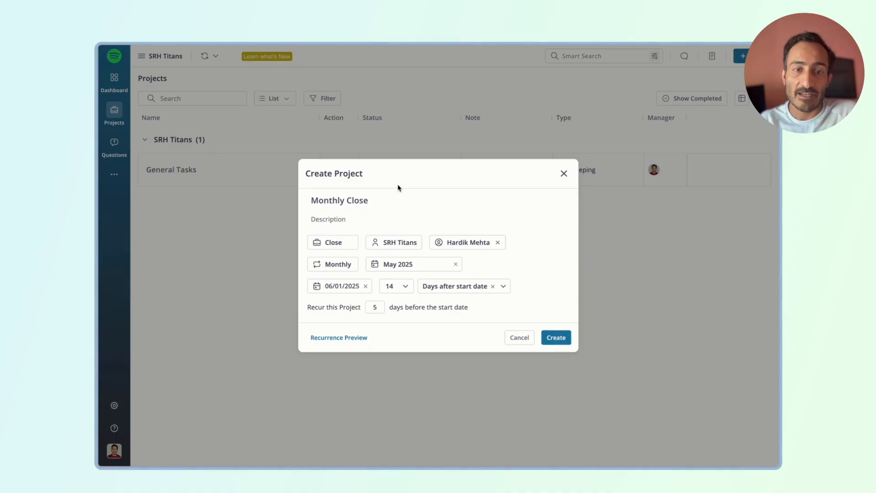
click(563, 338)
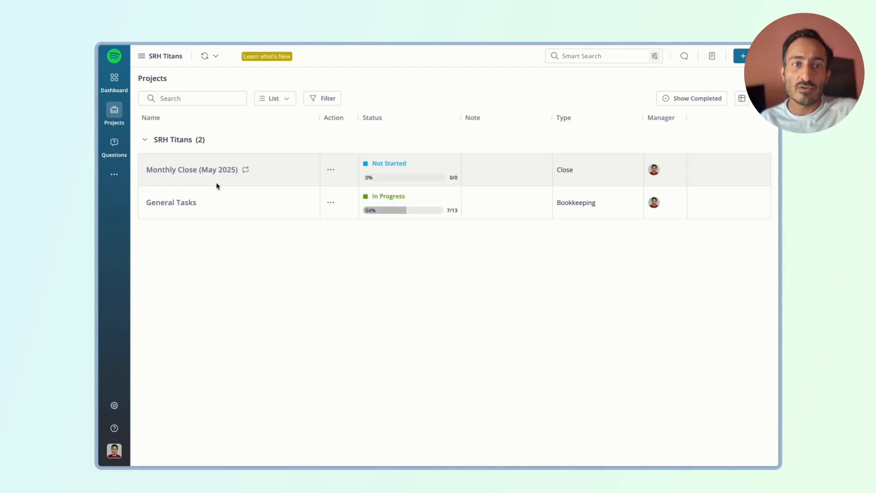
- Check the Monthly Close project's recurrence and its options for adding or importing tasks, ending back at the project list
mouse_move(246, 174)
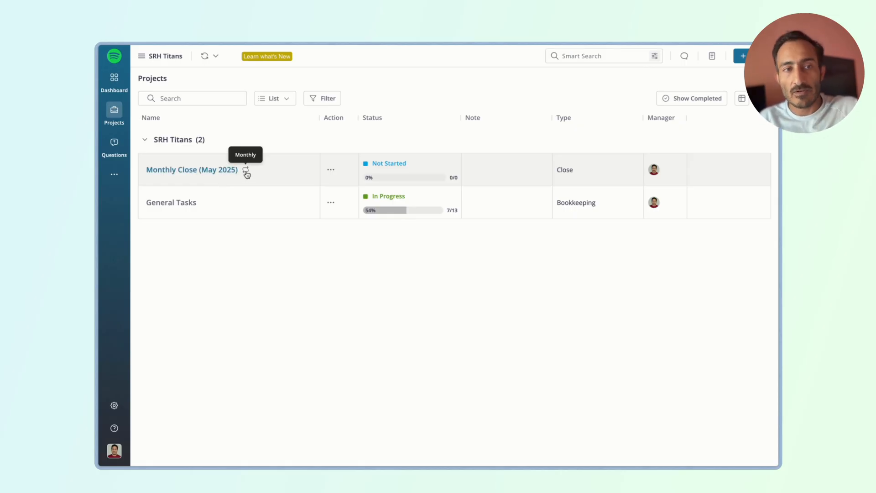
click(210, 172)
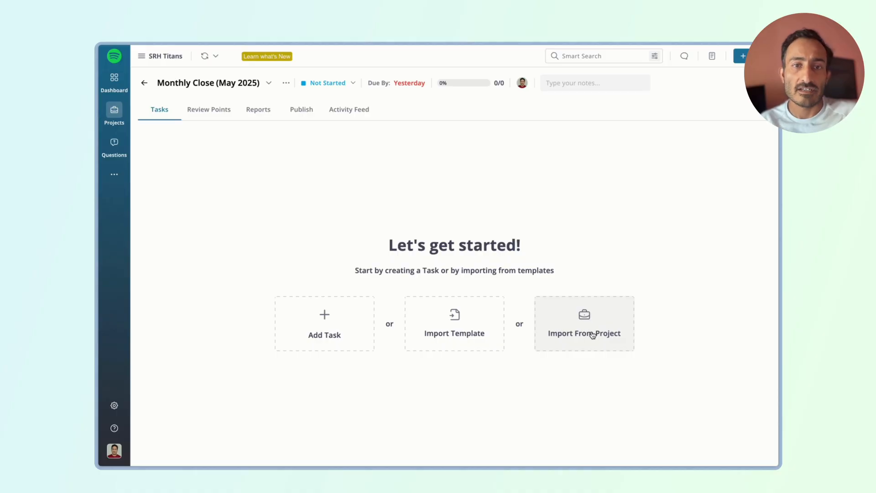
click(144, 83)
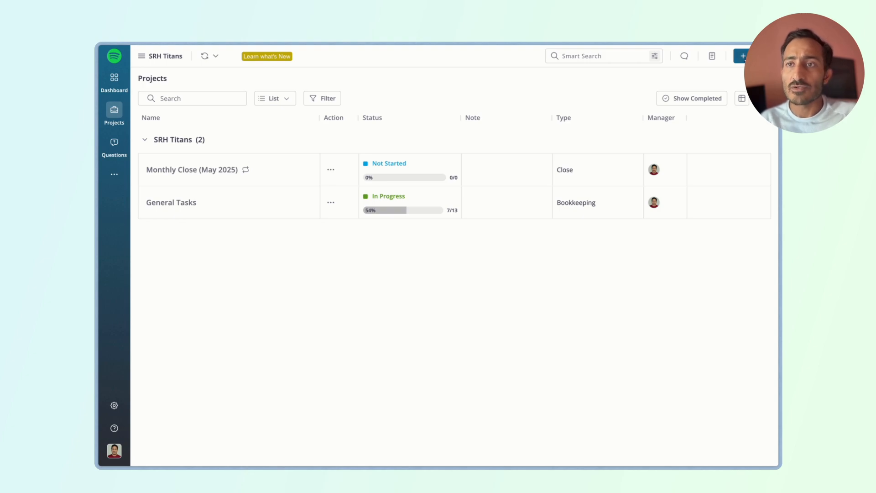
- Start another new project titled "Onboarding" with the project type Onboarding
click(742, 55)
click(726, 74)
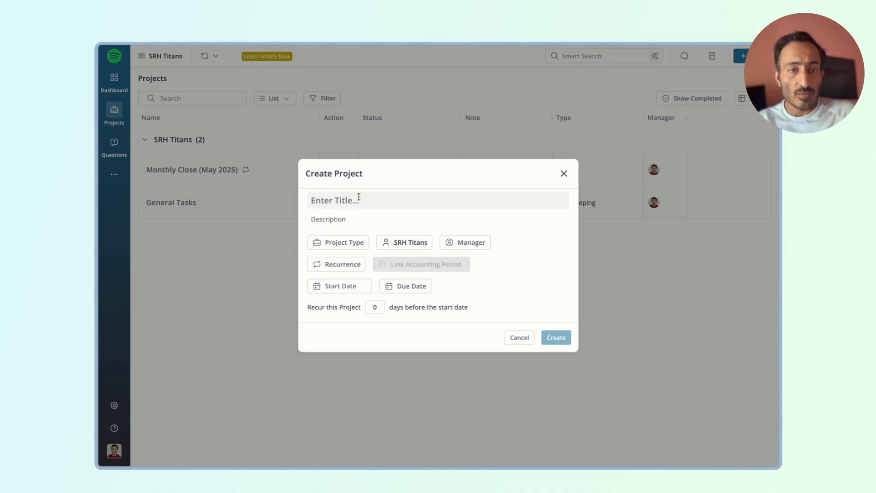
text(Onbpardin)
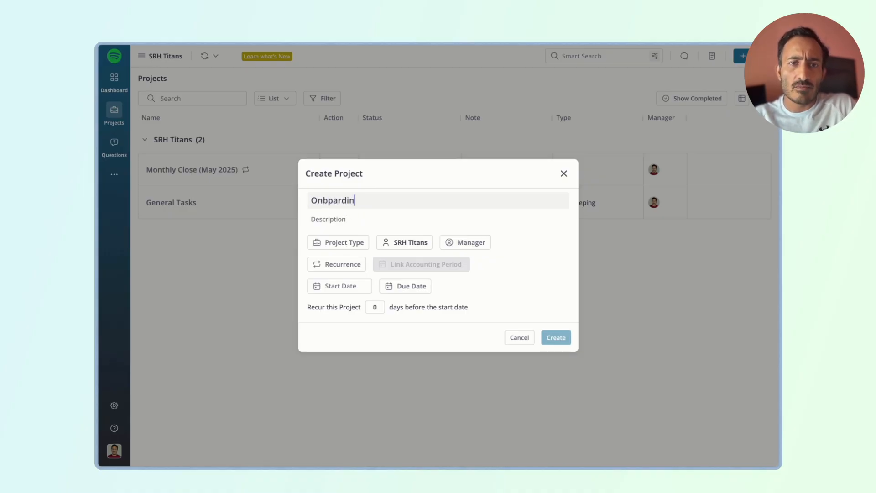
key(ctrl+a)
text(Onb)
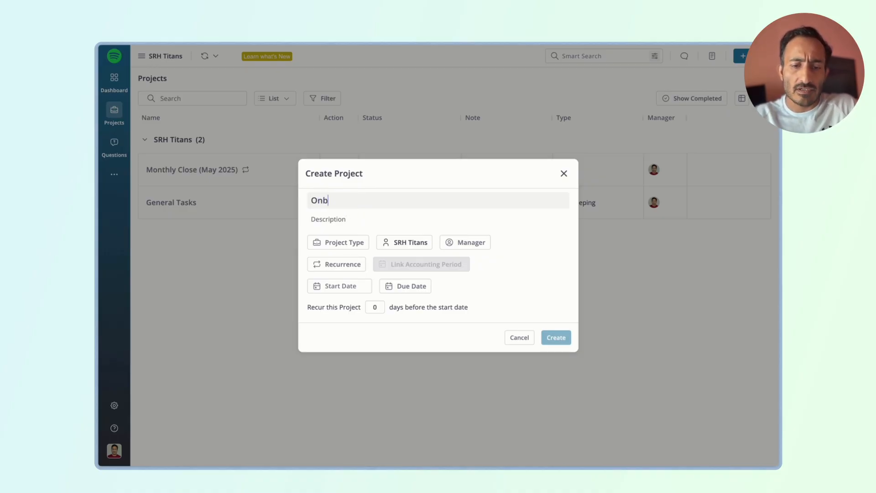
text(oarding)
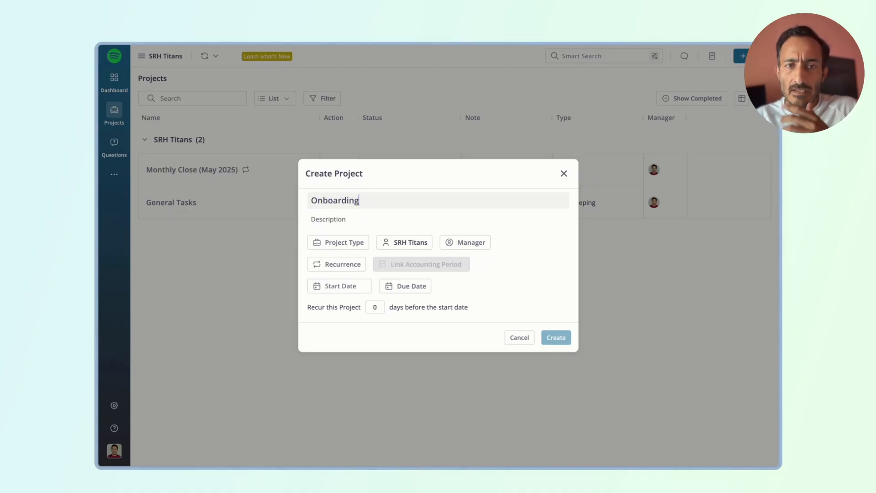
click(345, 242)
click(344, 314)
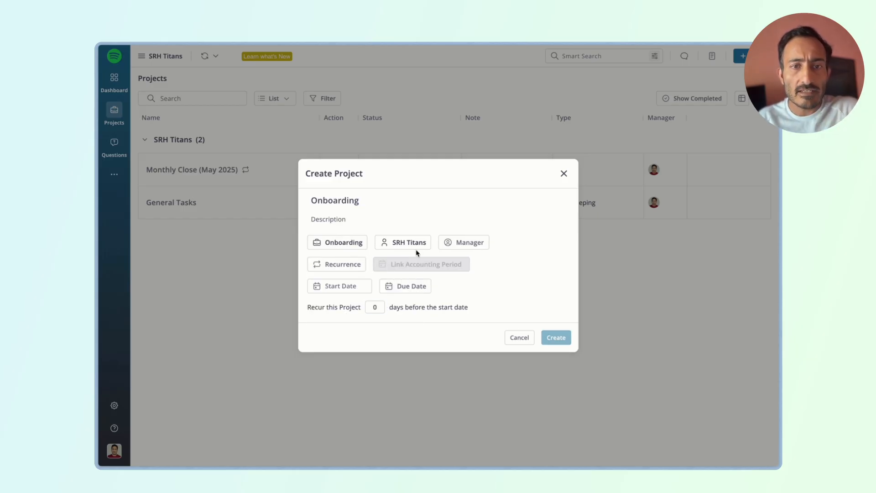
- Assign a manager to the Onboarding project draft and set its recurrence to One Time
click(476, 245)
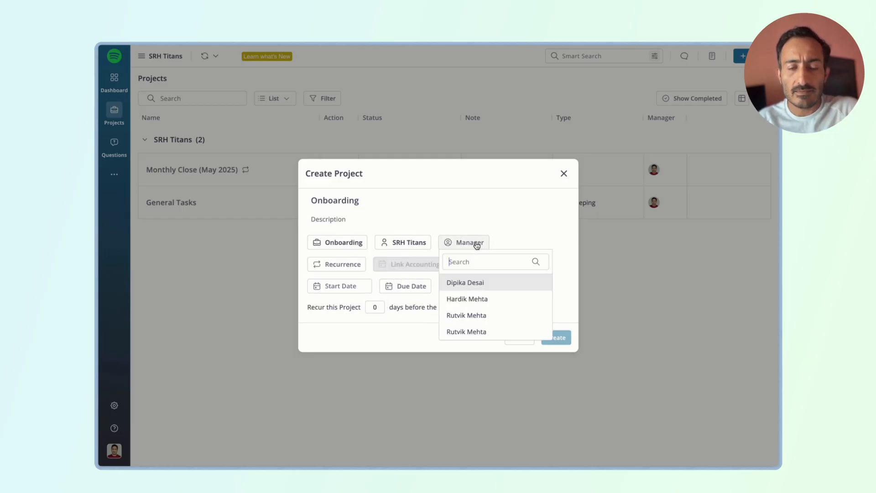
click(482, 300)
click(339, 268)
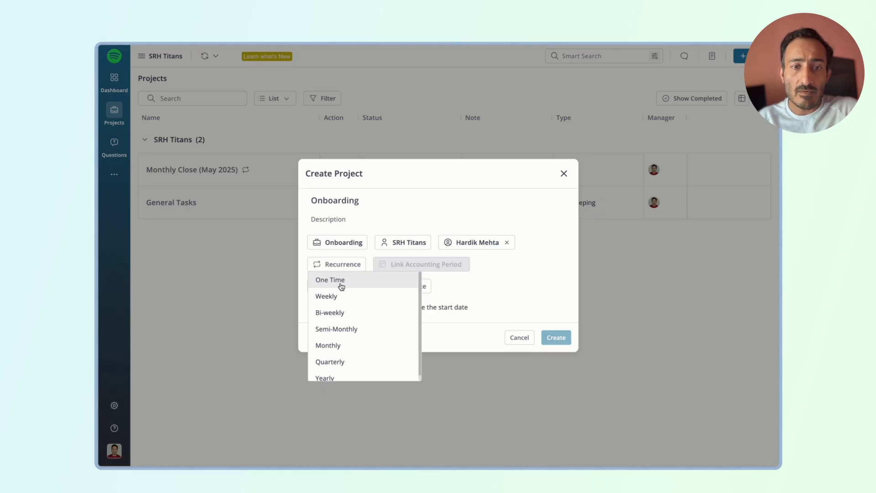
click(340, 281)
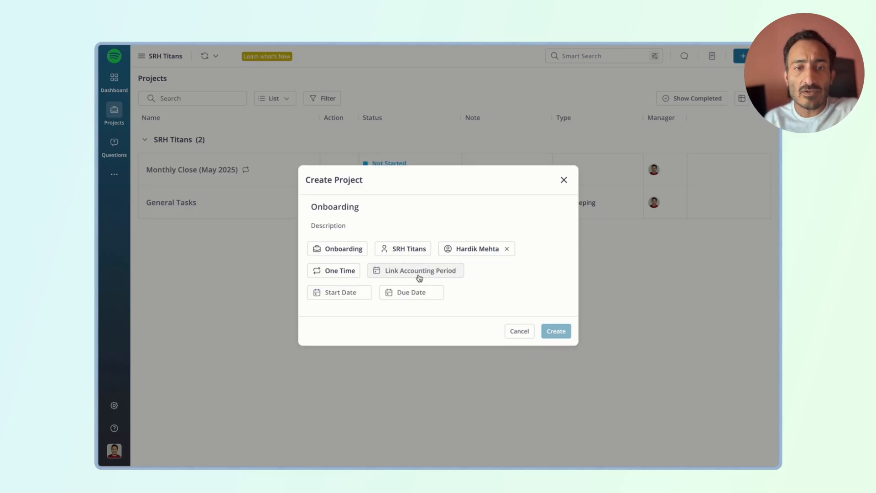
- View the 2025 accounting periods offered for linking and discard the Onboarding project draft
click(419, 275)
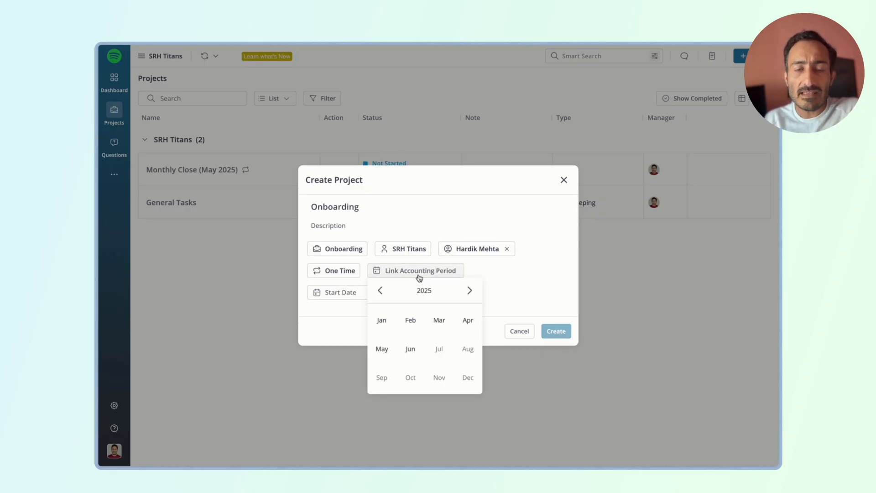
click(459, 186)
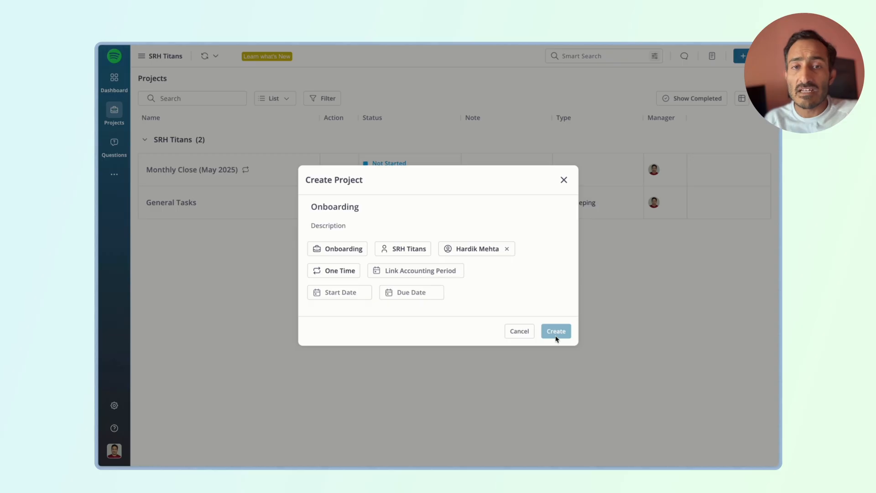
click(564, 181)
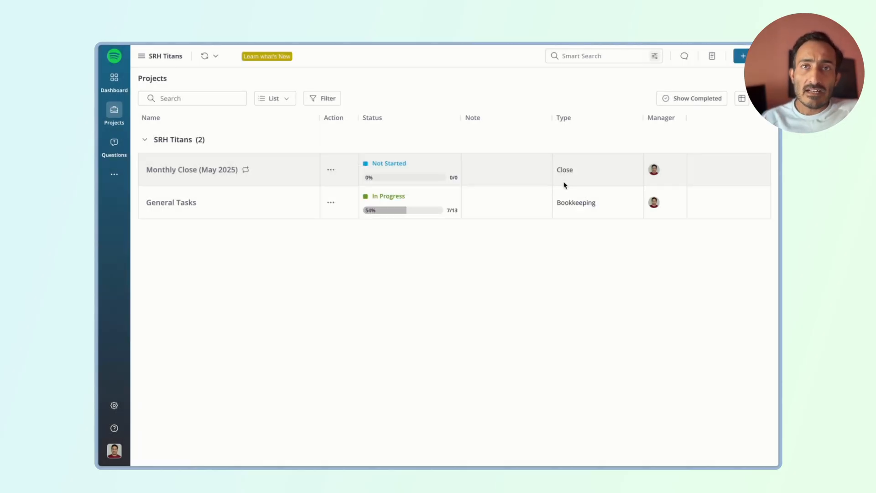